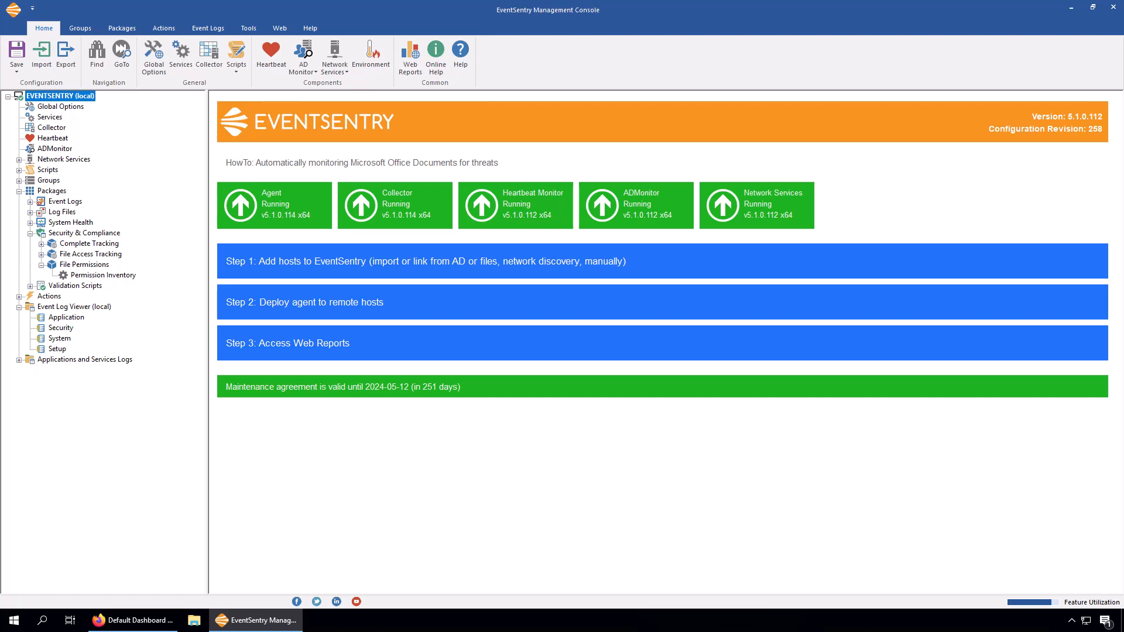
Open the Permission Inventory settings of the File Permissions package under Security & Compliance.
click(88, 266)
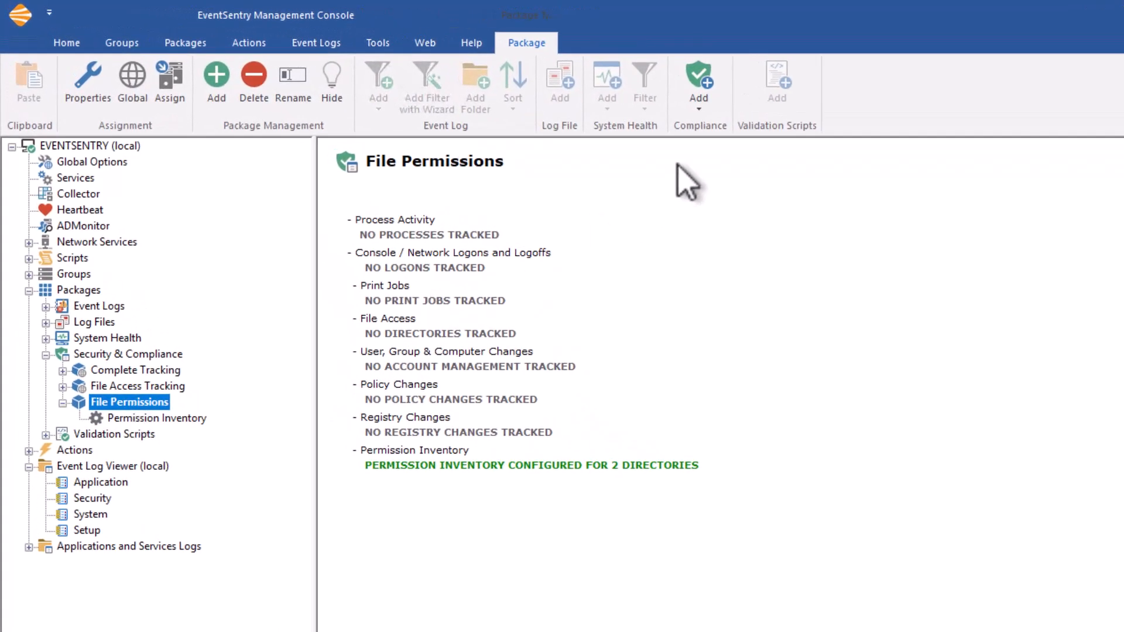
click(708, 111)
click(708, 115)
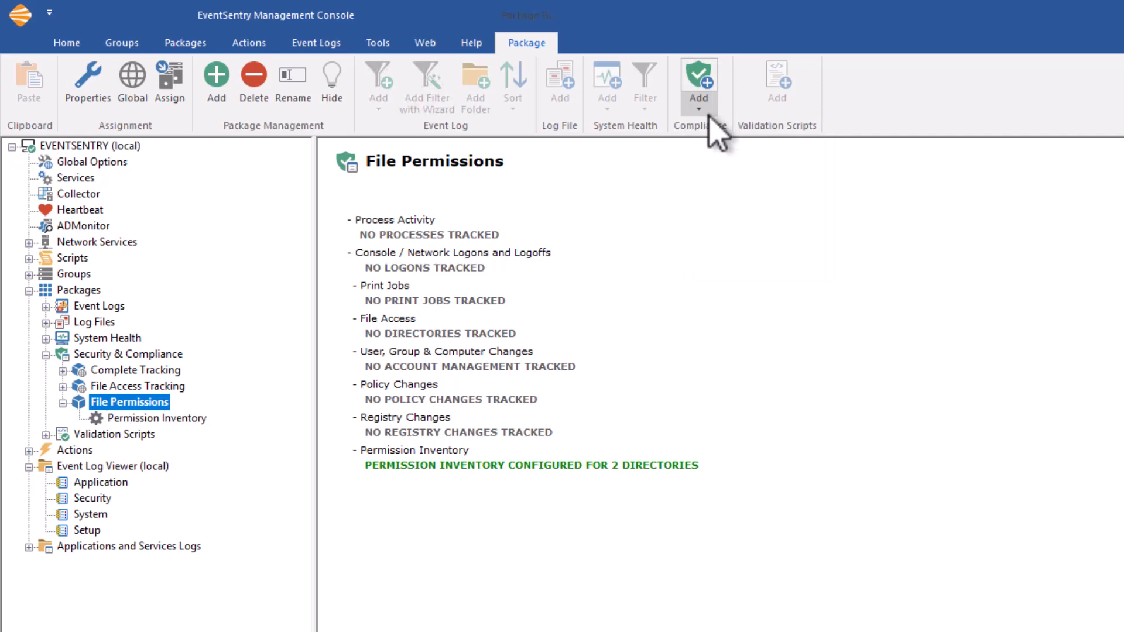
click(155, 420)
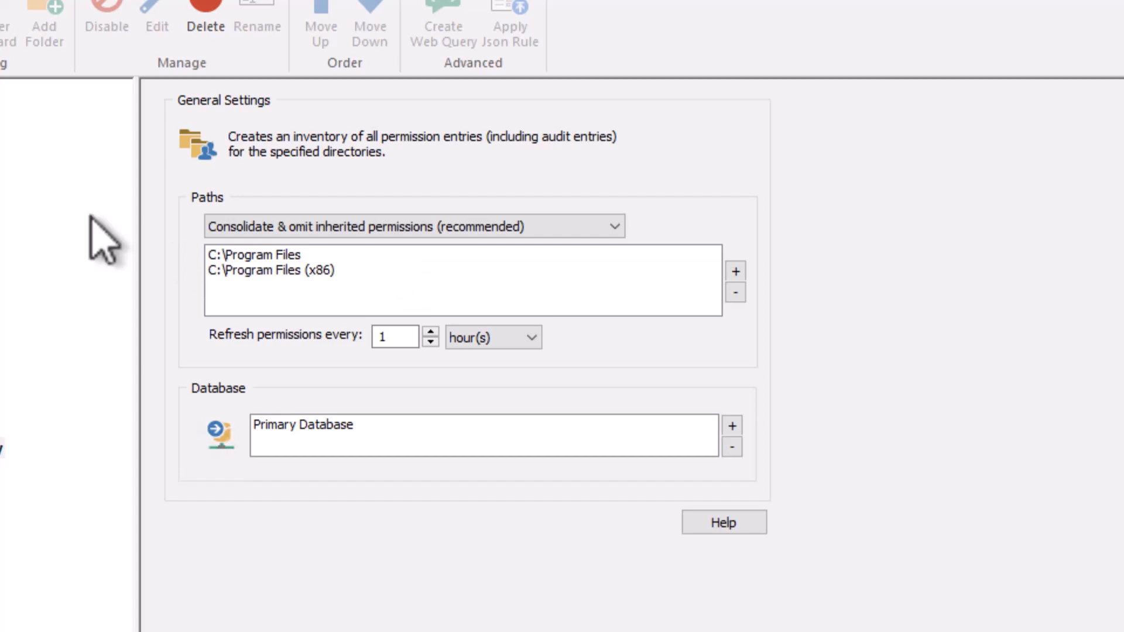
Set the inventory's permission refresh interval to 1 day(s) and select Primary Database as the database entry.
click(624, 227)
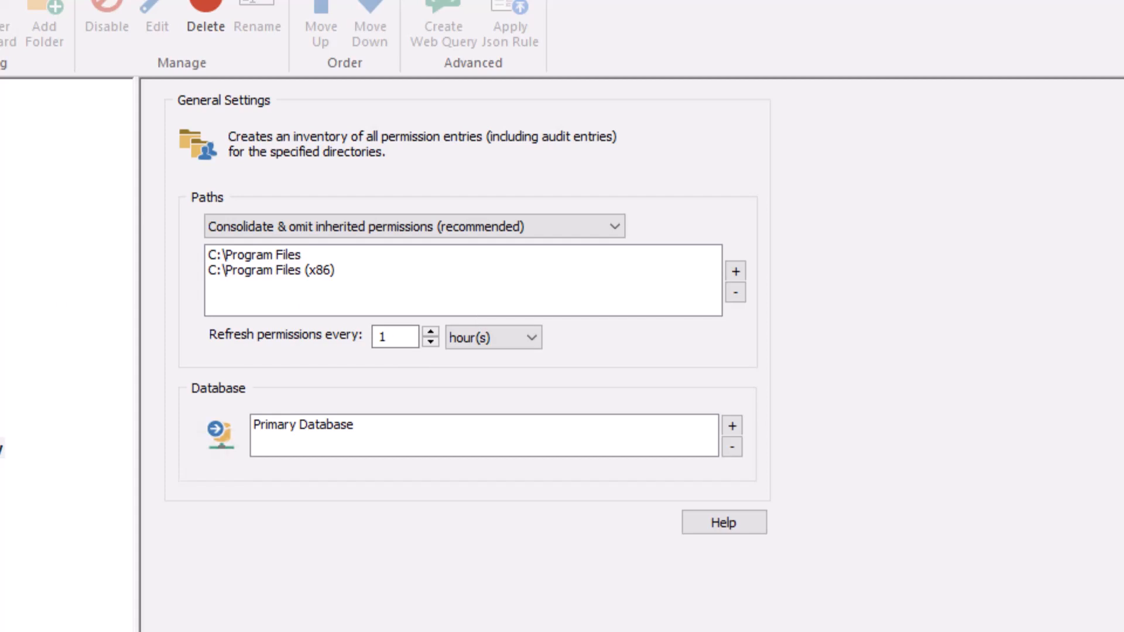
click(531, 338)
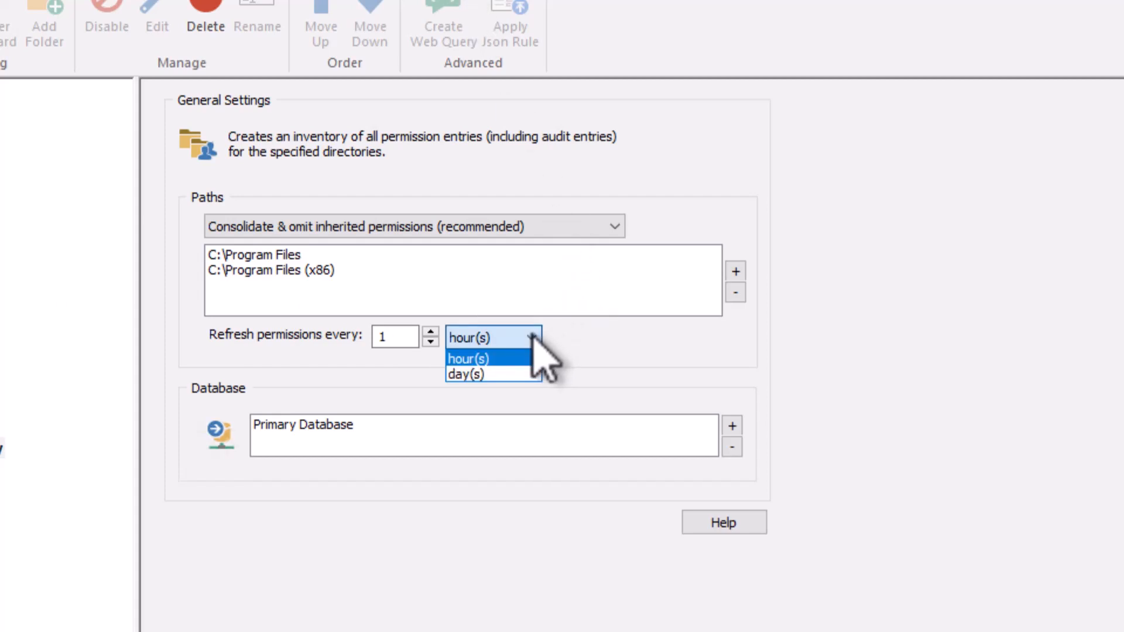
click(533, 337)
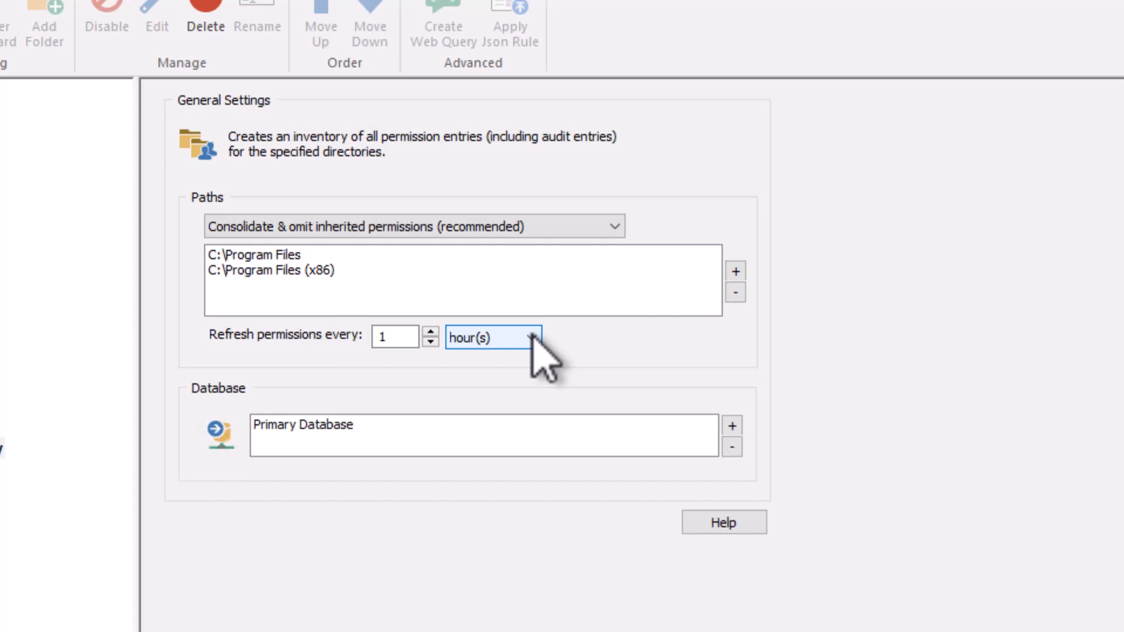
mouse_move(321, 271)
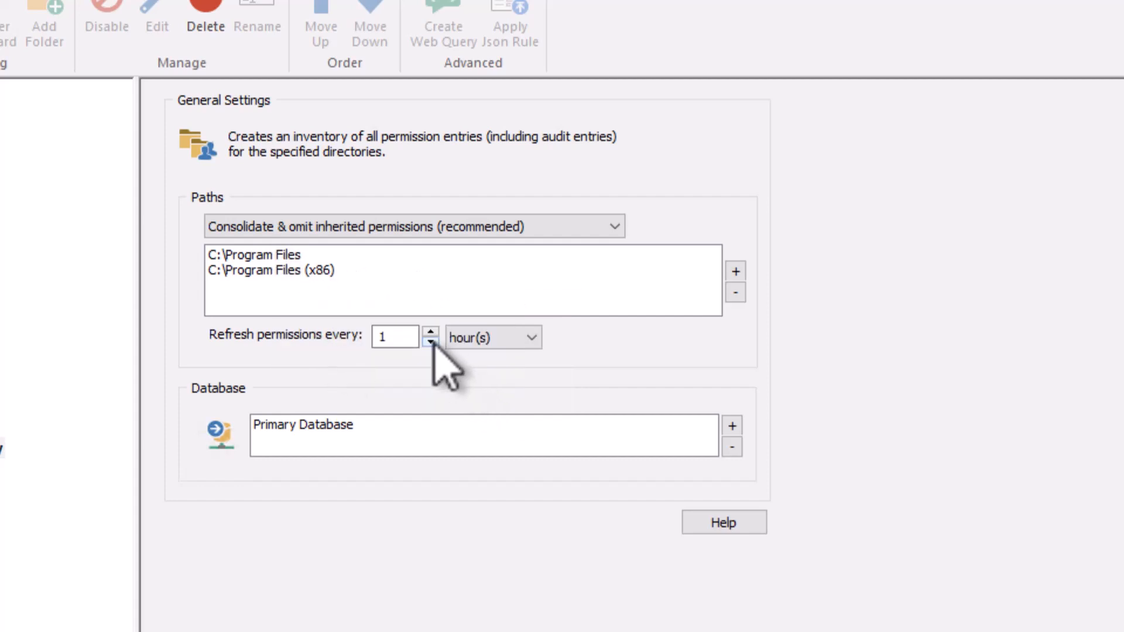
click(471, 338)
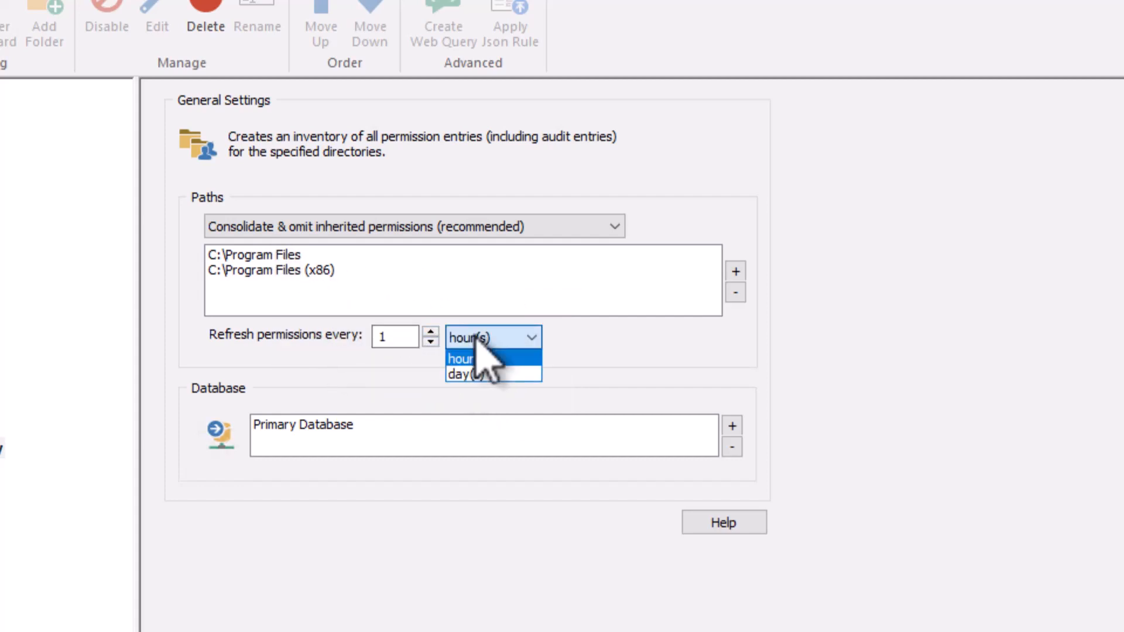
click(474, 371)
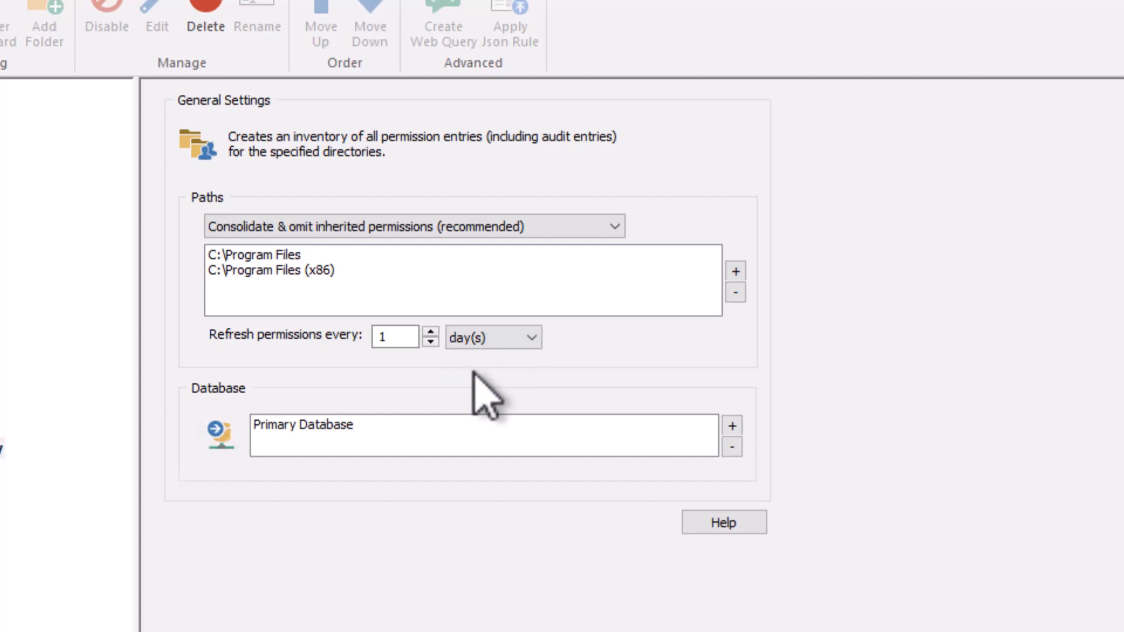
click(464, 430)
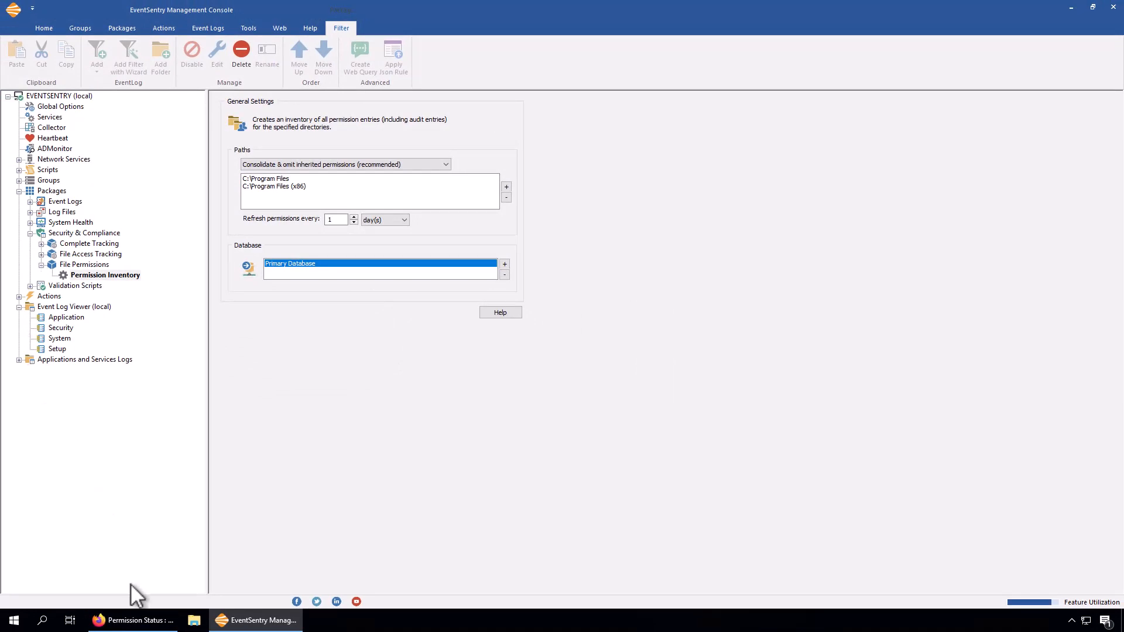
Switch to the EventSentry Web Reports in Firefox and open the Permissions feature under Security & Compliance.
click(140, 622)
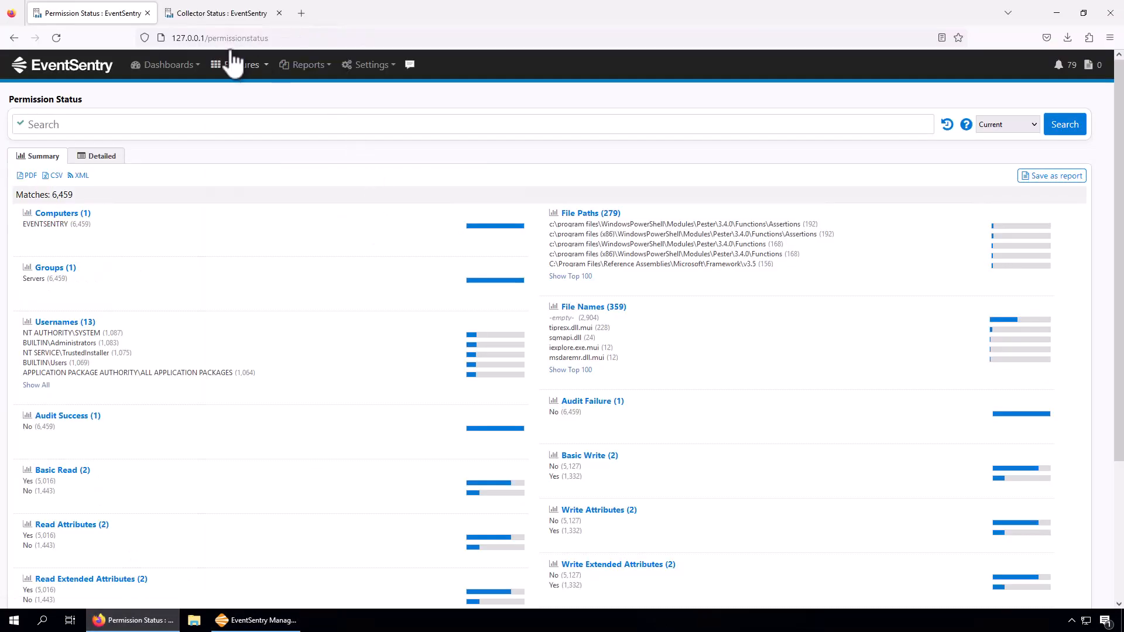
click(237, 69)
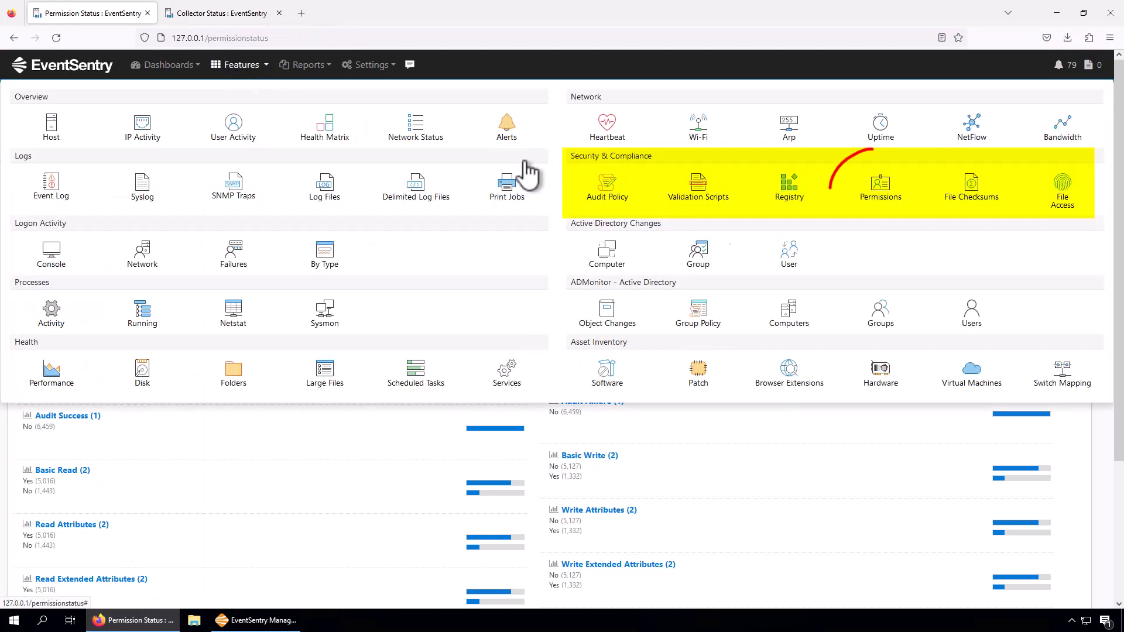
click(885, 191)
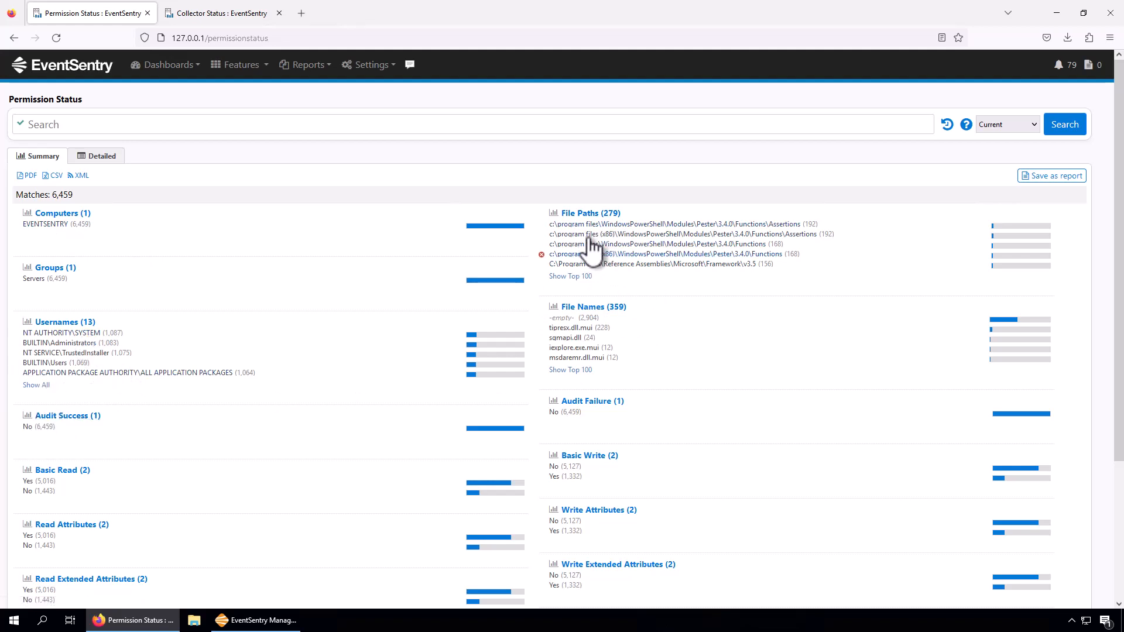
Filter the permission status by the file path c:\program files\internet explorer\en-US and show the detailed results.
click(579, 276)
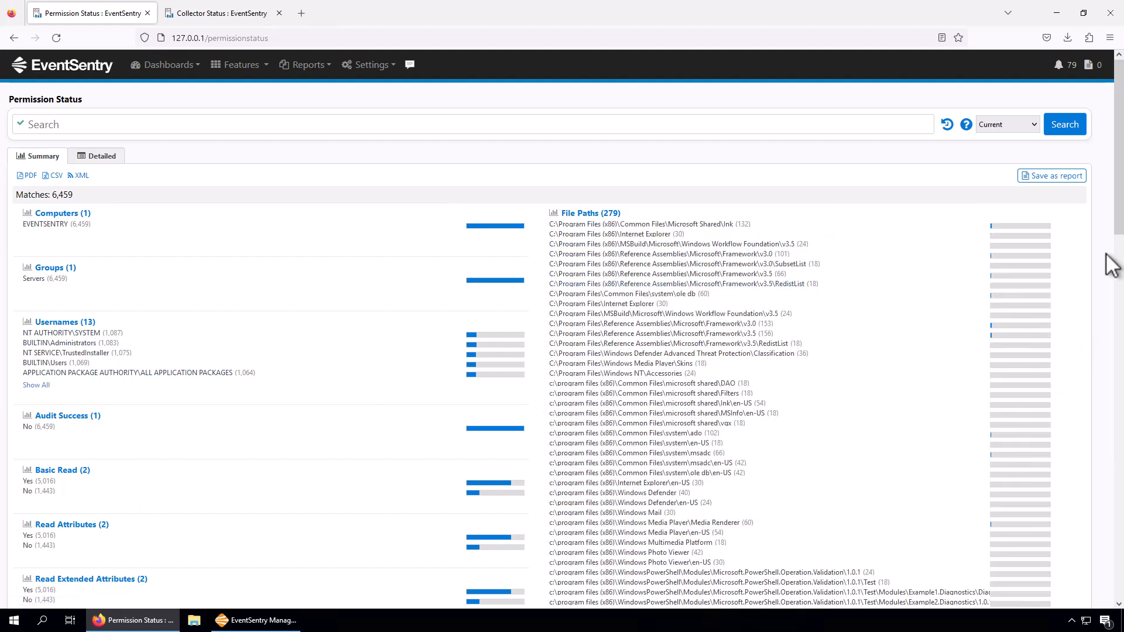
drag(1115, 228, 1115, 427)
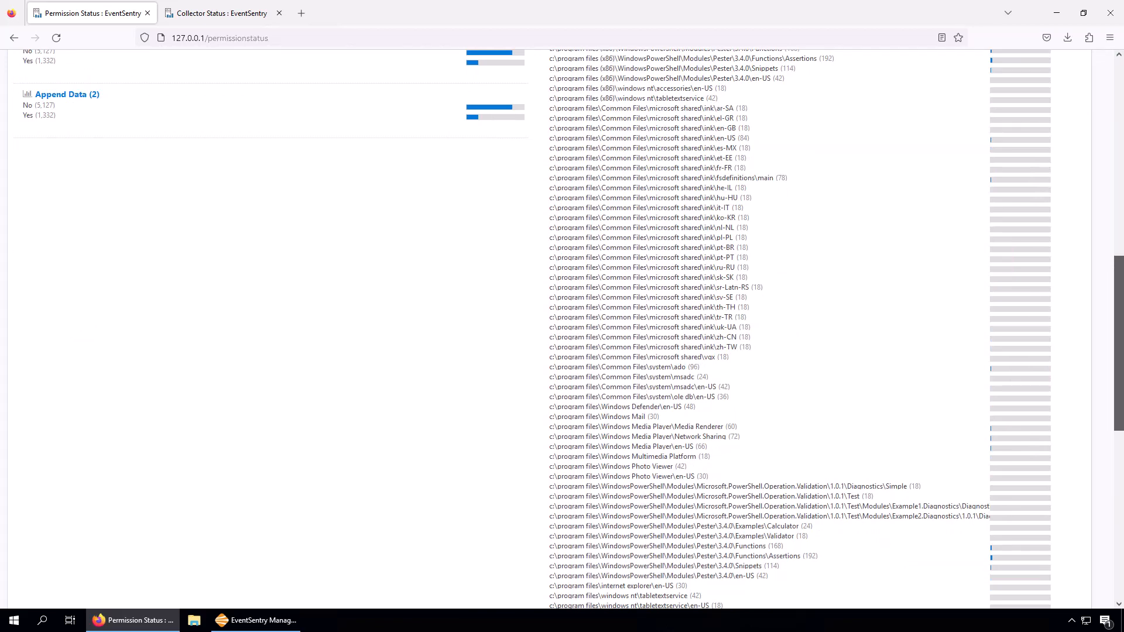
drag(1115, 426, 1115, 469)
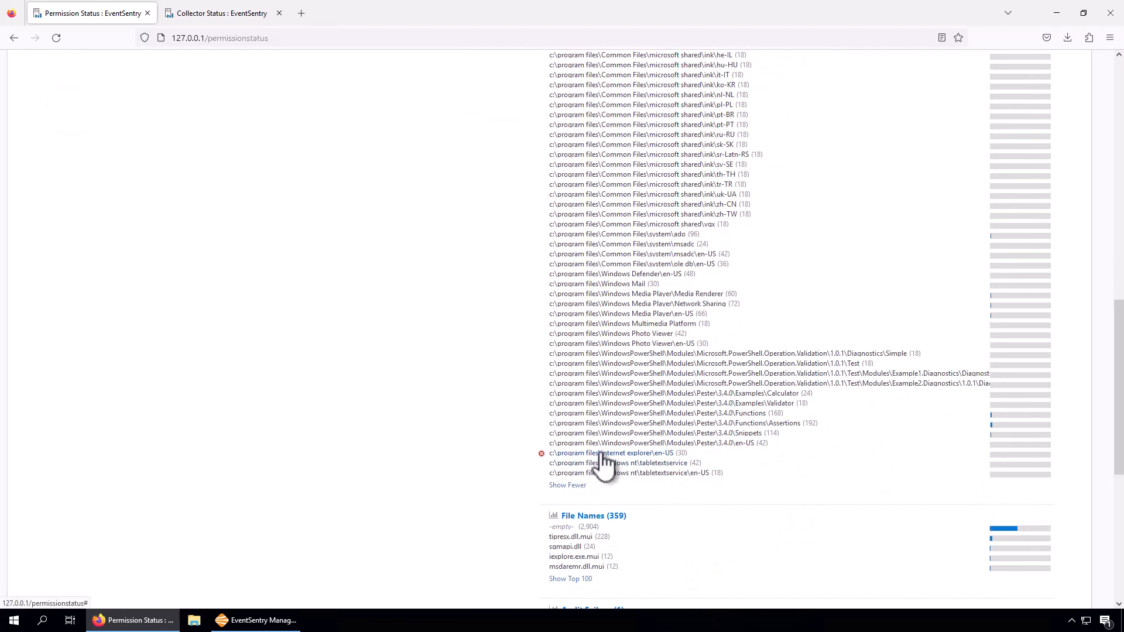
click(559, 452)
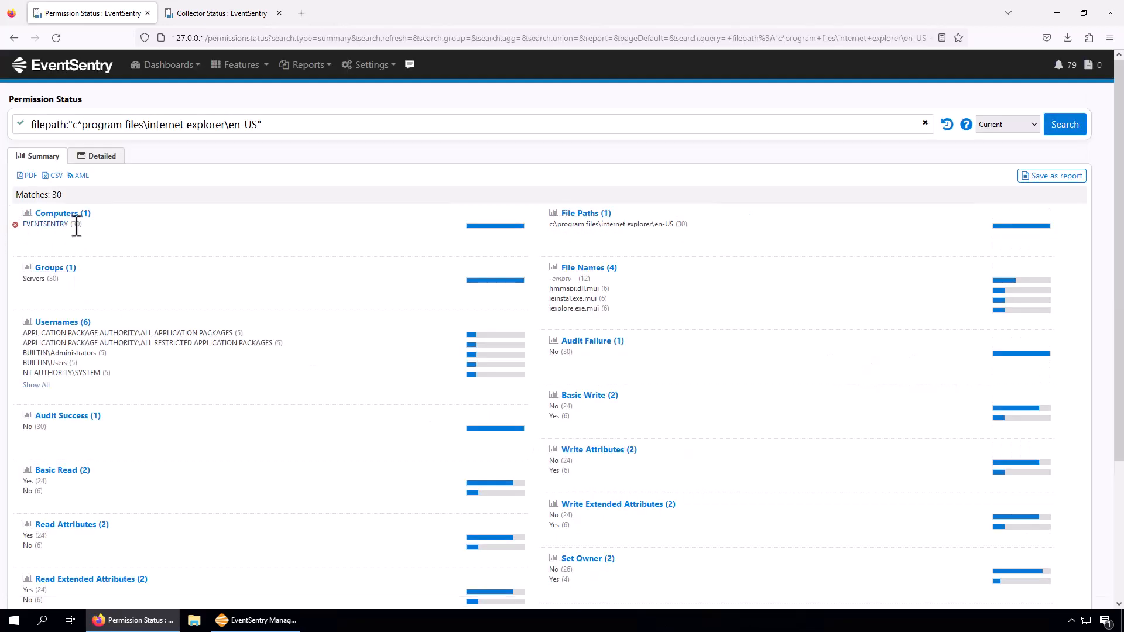
click(97, 156)
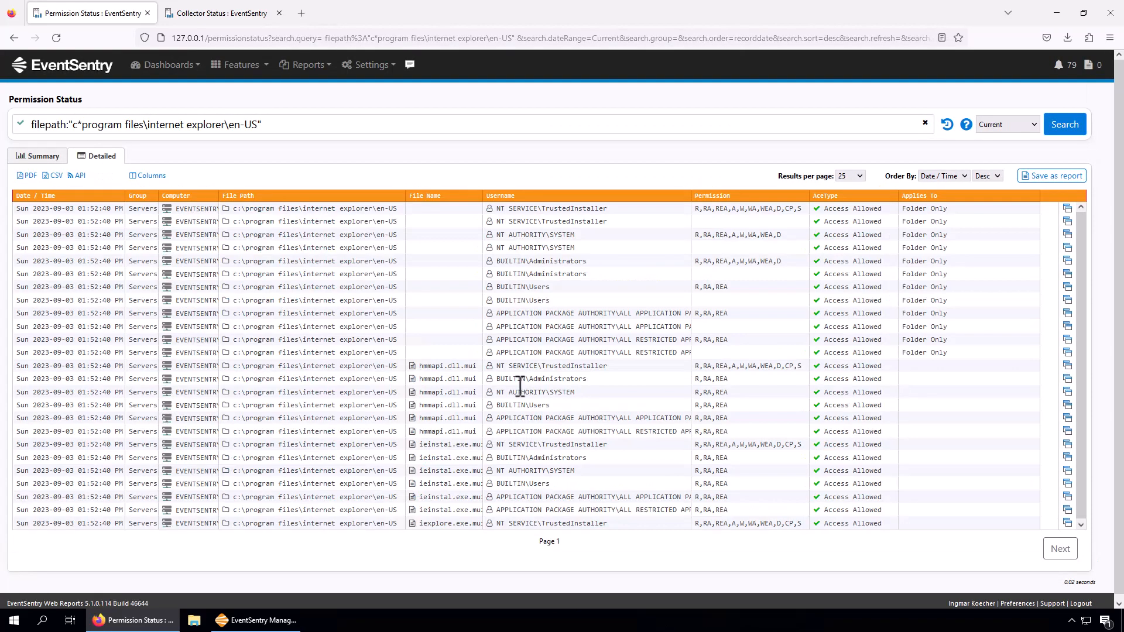
Widen the File Name column and examine the permissions of each user and group on hmmapi.dll.mui.
drag(484, 198, 557, 437)
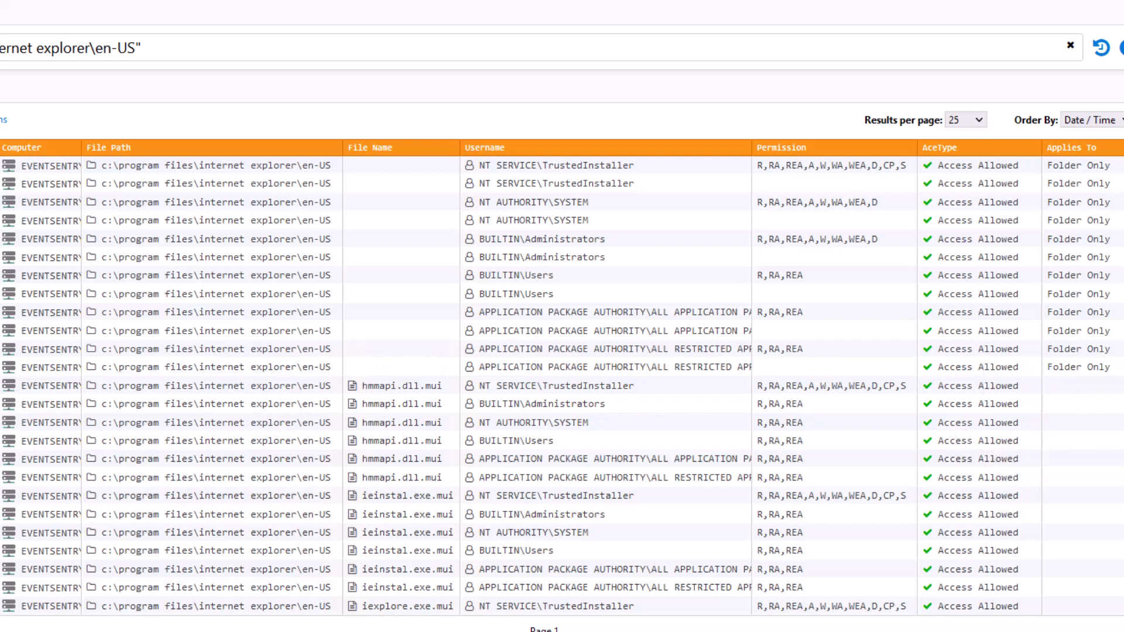
click(402, 386)
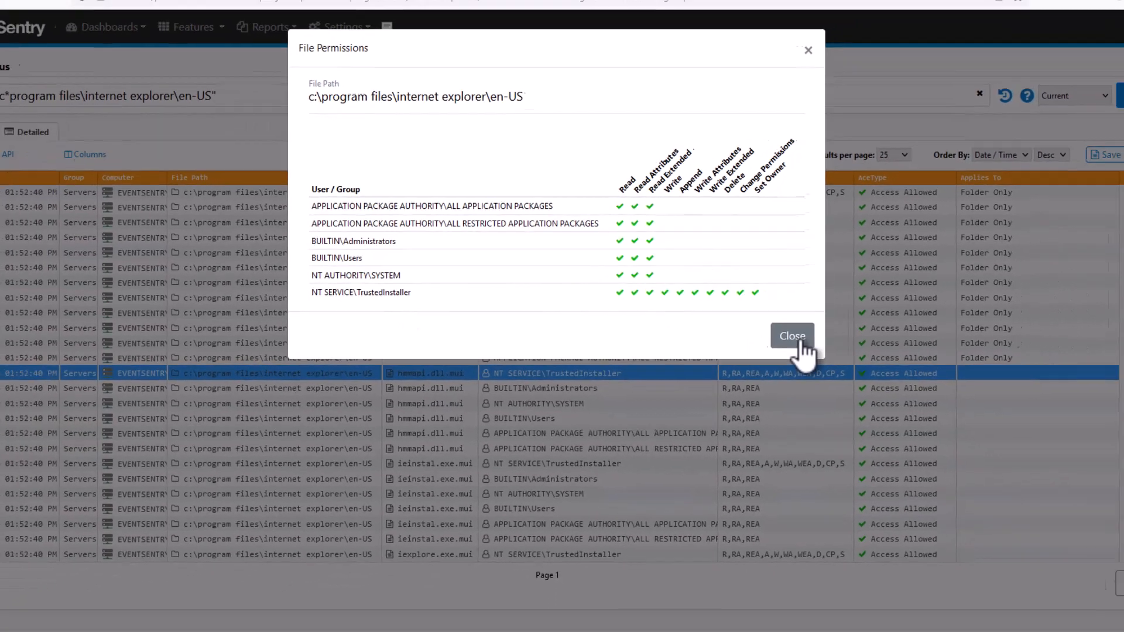
click(843, 341)
click(1068, 368)
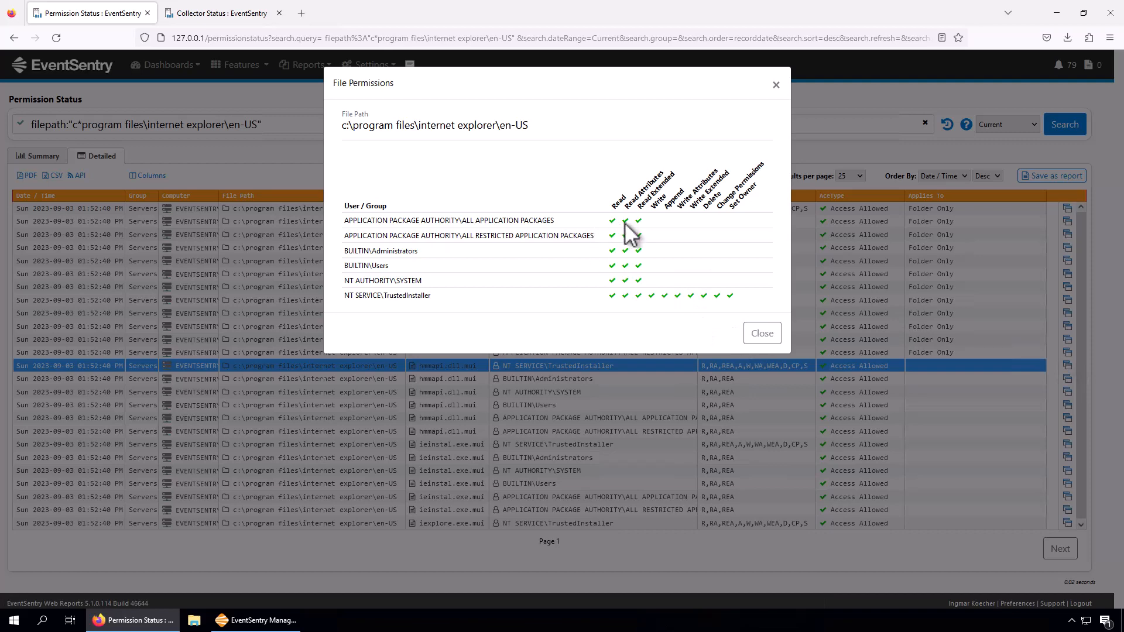
click(751, 341)
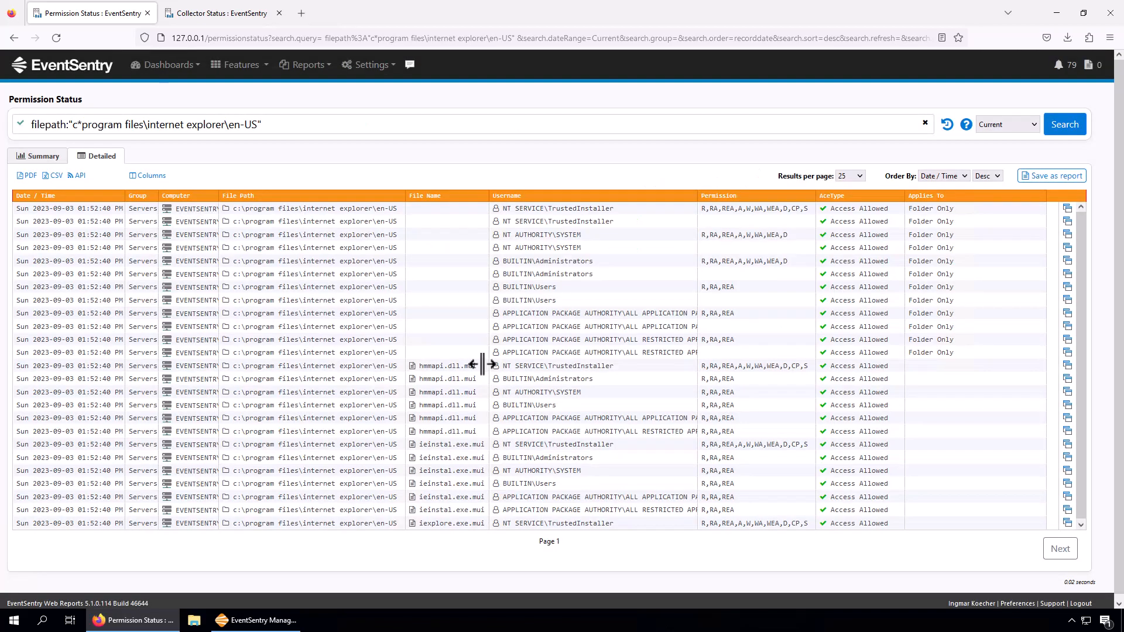
Return to the permission summary and rerun the search without the file path filter.
click(48, 157)
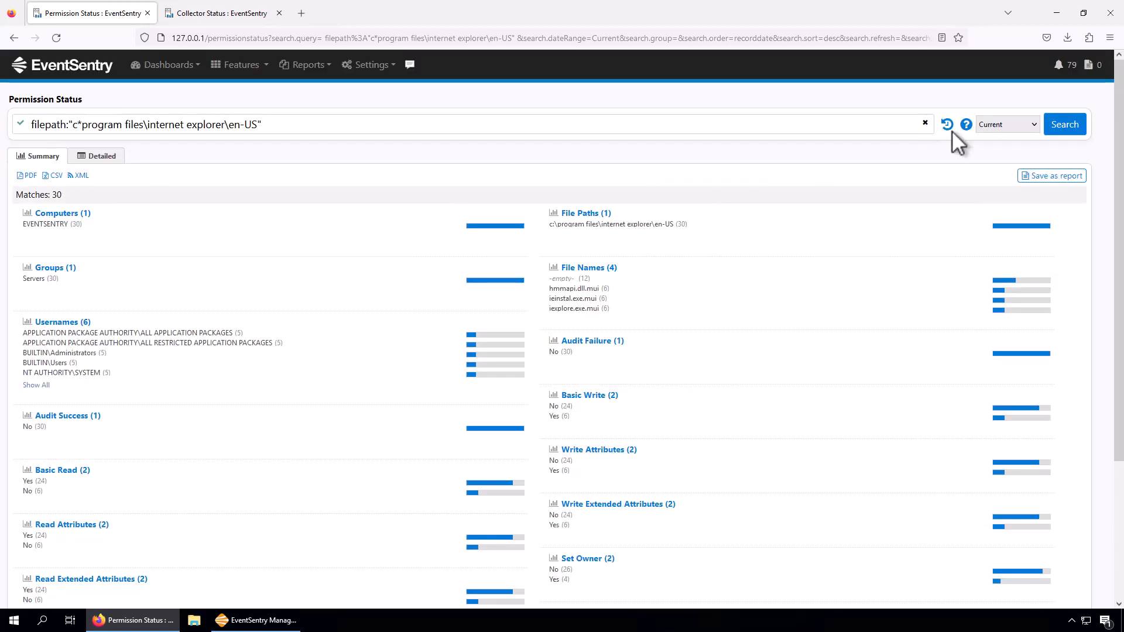
click(948, 125)
click(1061, 132)
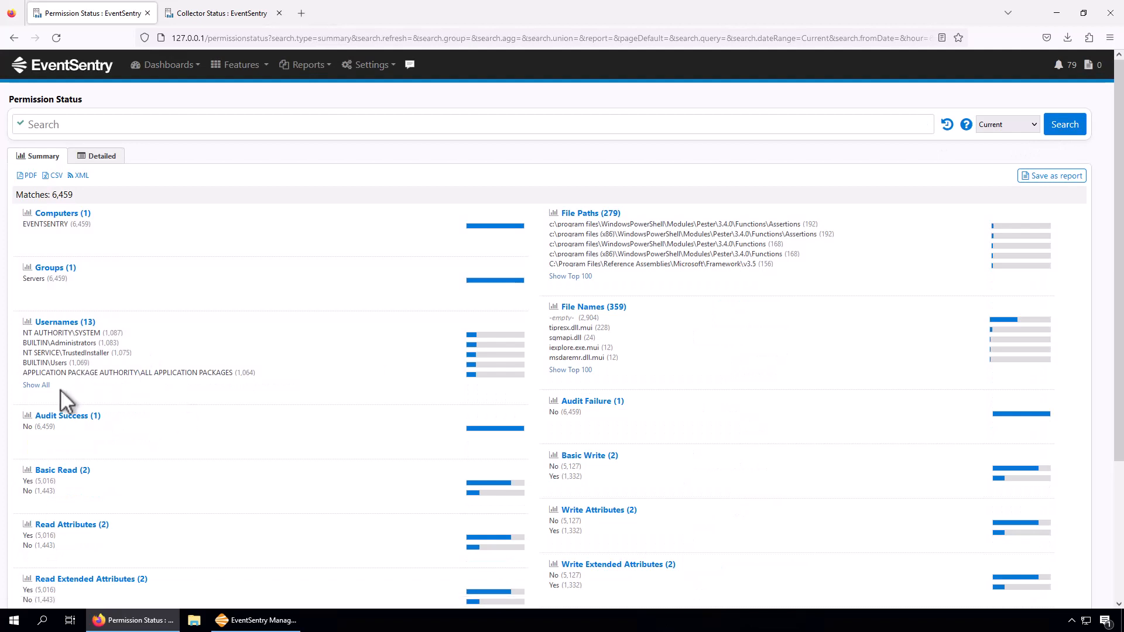
Show the detailed permission entries for the username NT AUTHORITY\LOCAL SERVICE with a wider File Path column.
click(38, 386)
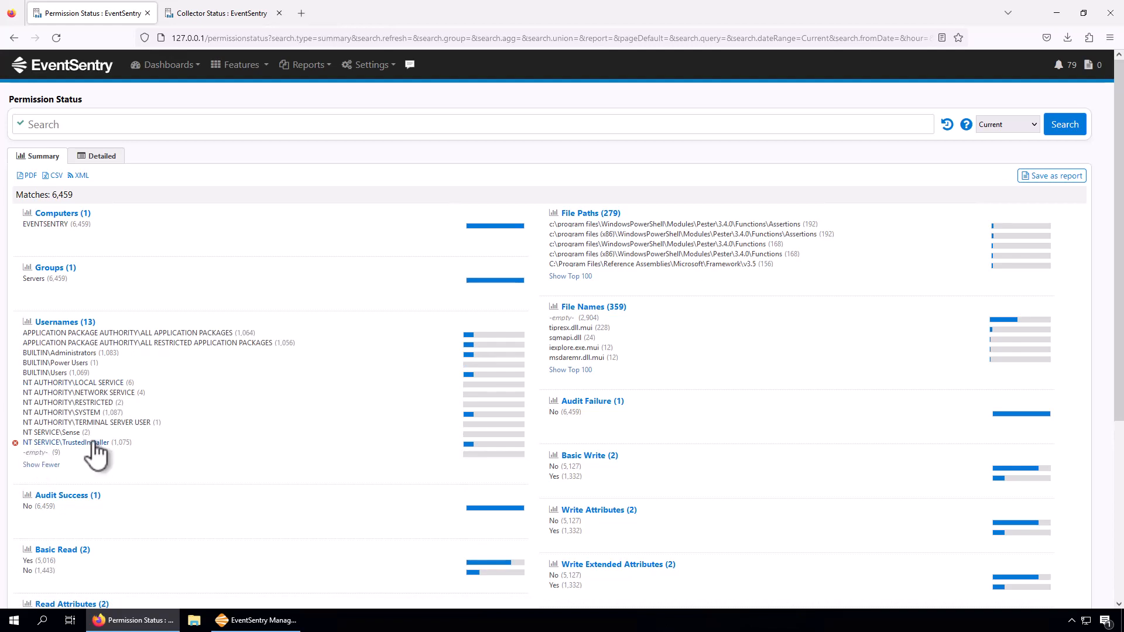
click(93, 383)
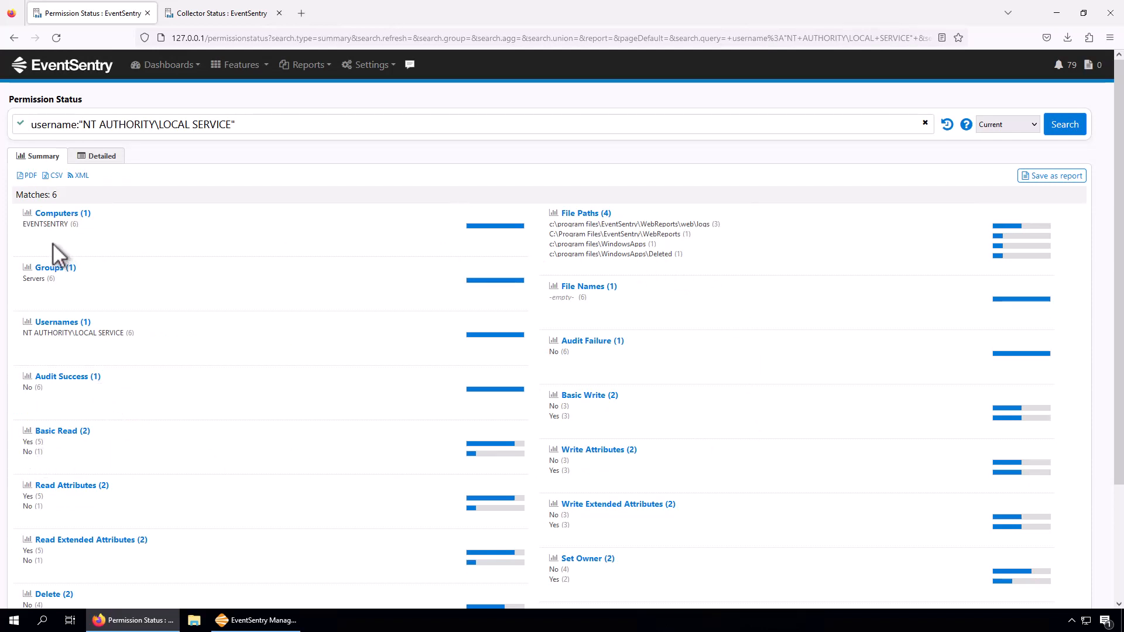
click(107, 165)
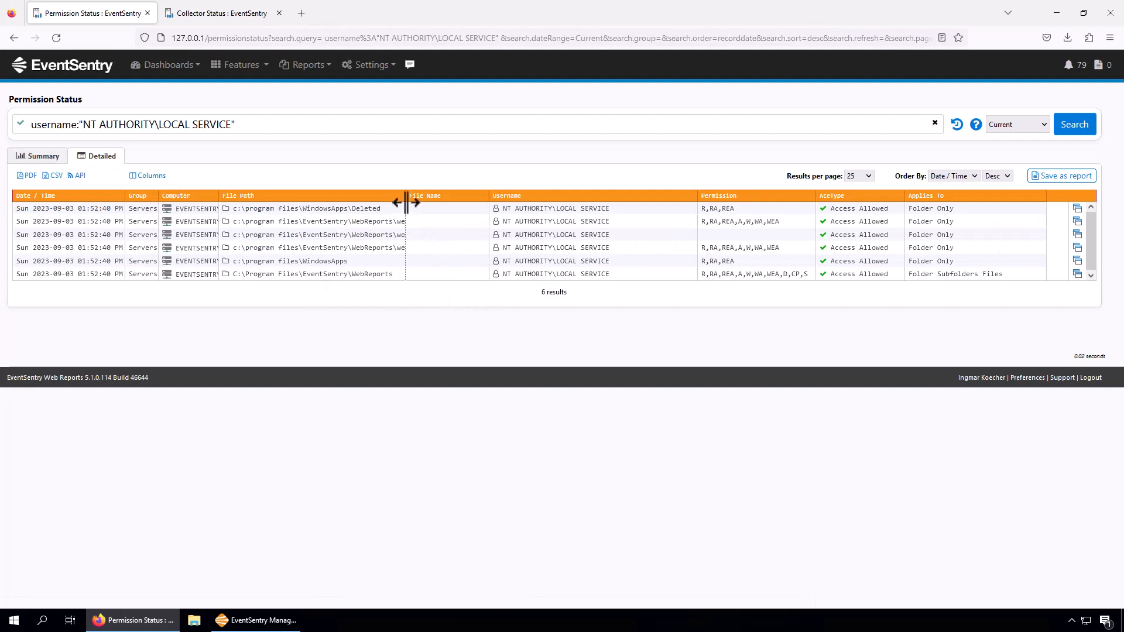
drag(407, 195, 453, 192)
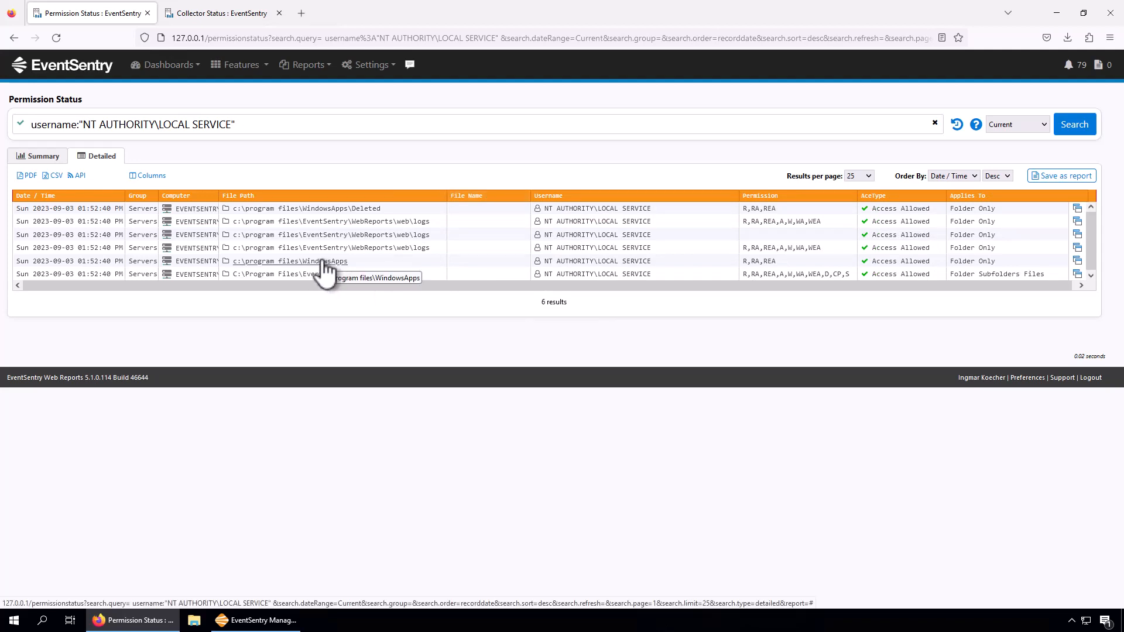
Return to the summary and replace the username filter with NT AUTHORITY\NETWORK SERVICE from the full username list.
click(38, 155)
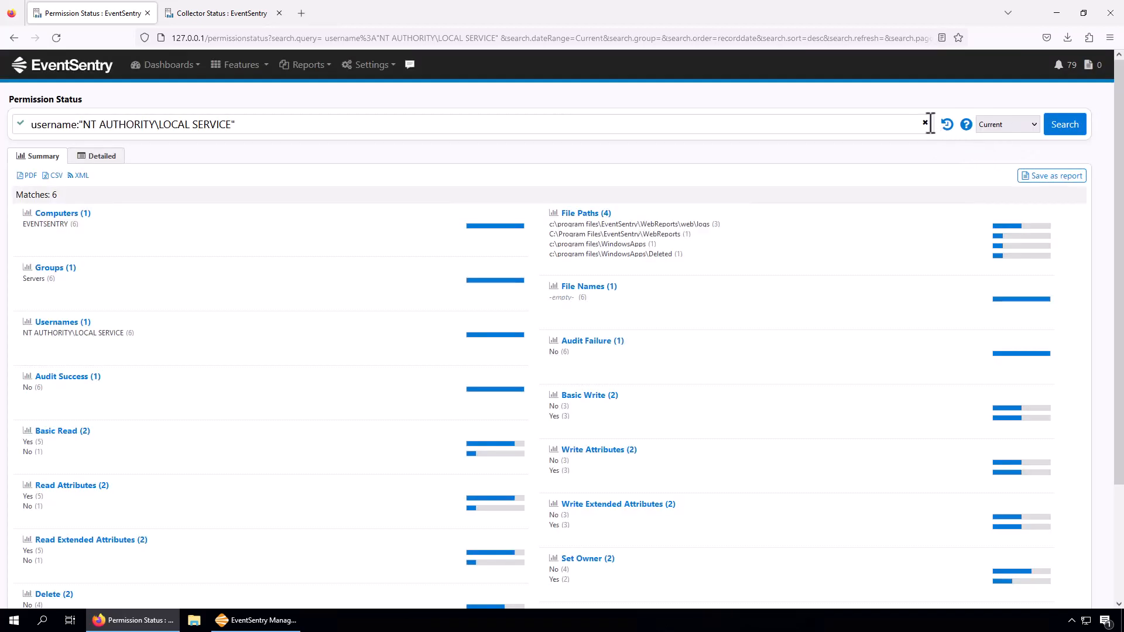
click(926, 123)
click(1070, 128)
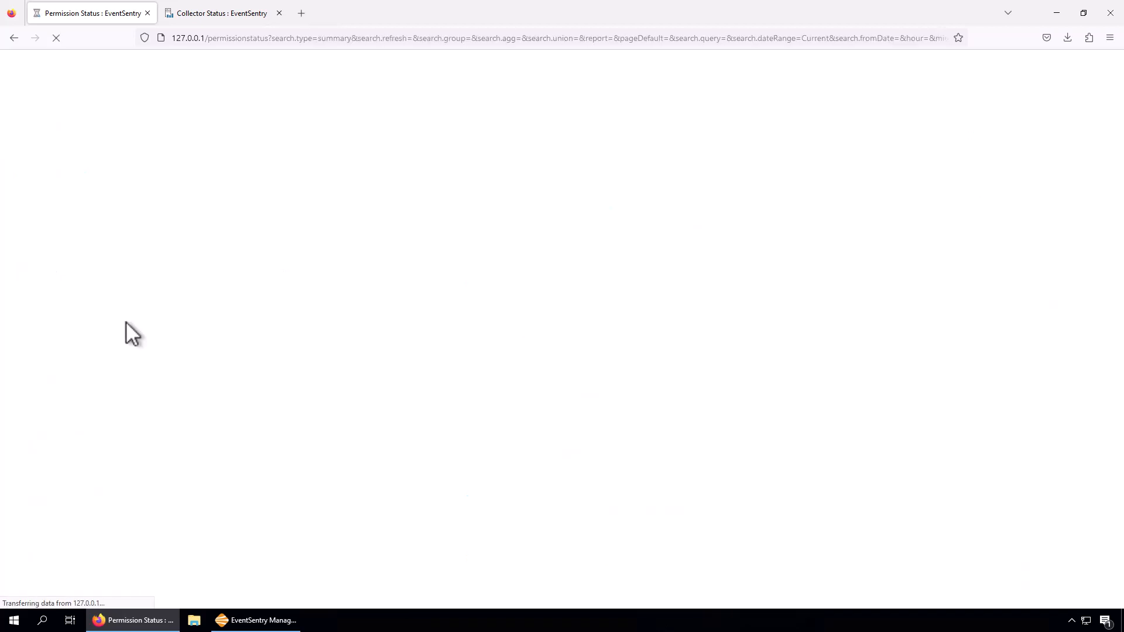
click(36, 384)
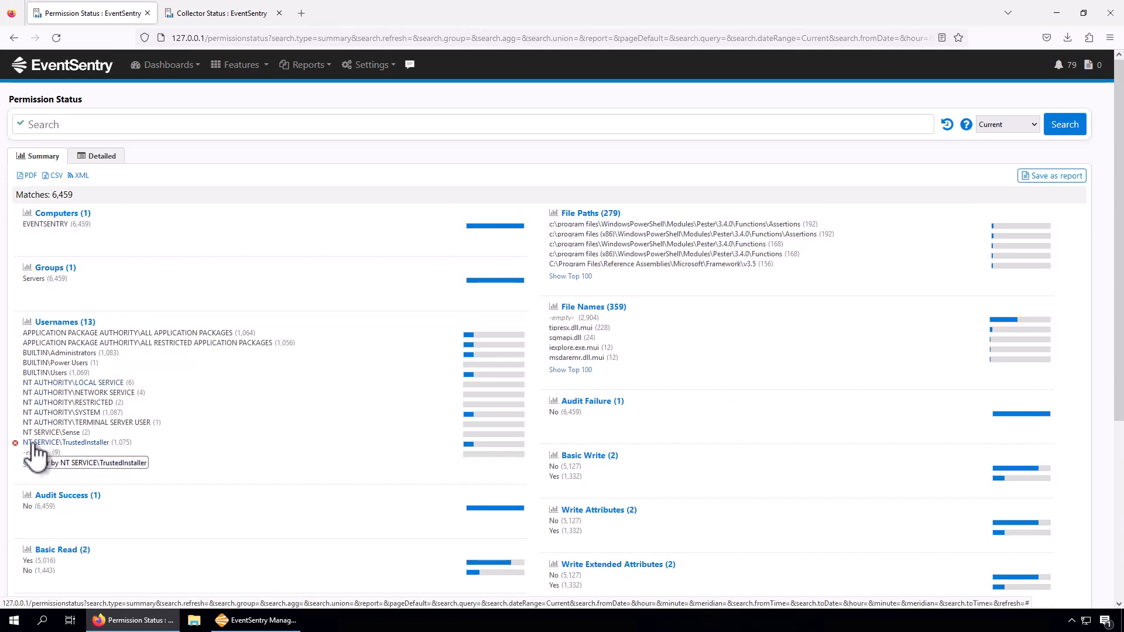
click(107, 392)
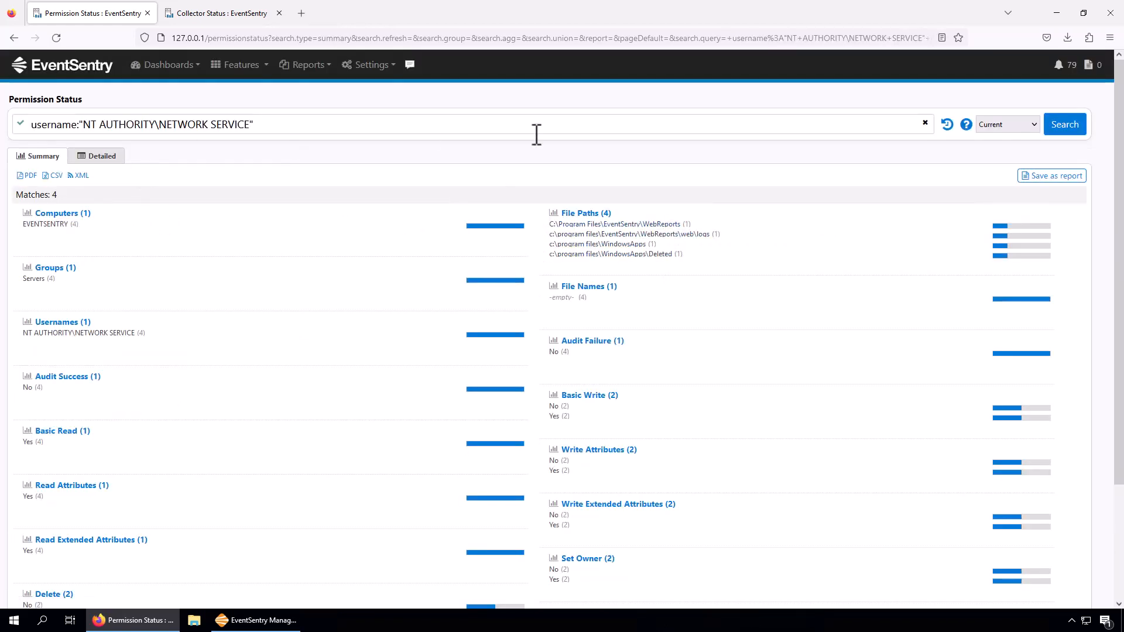
Clear the NETWORK SERVICE filter and filter the permission summary by the username BUILTIN\Power Users instead.
click(925, 122)
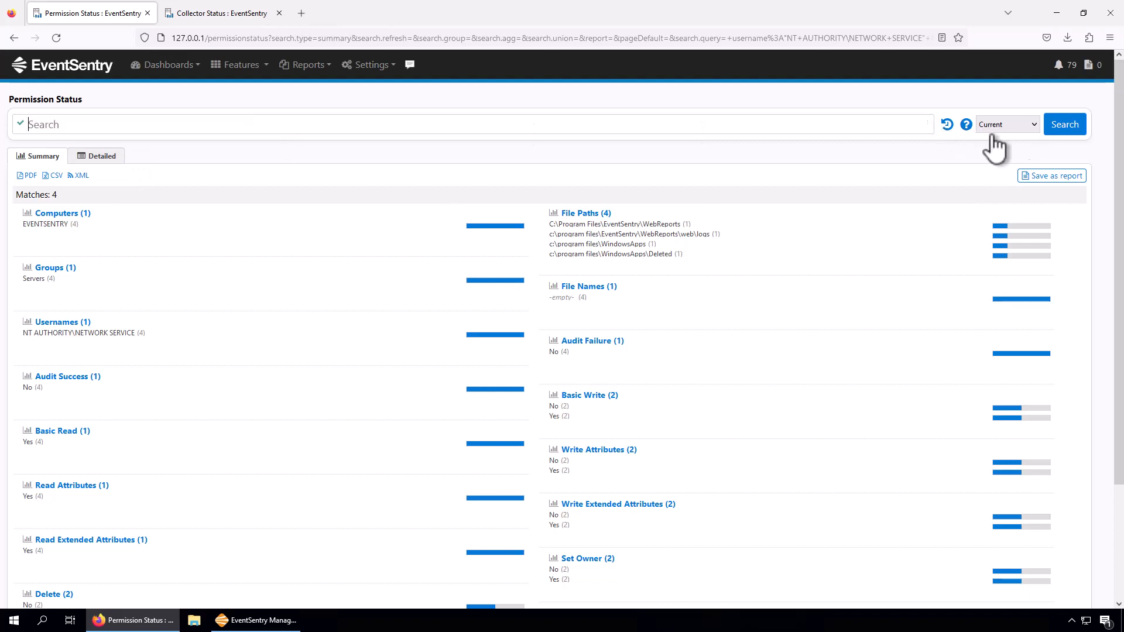
click(1065, 125)
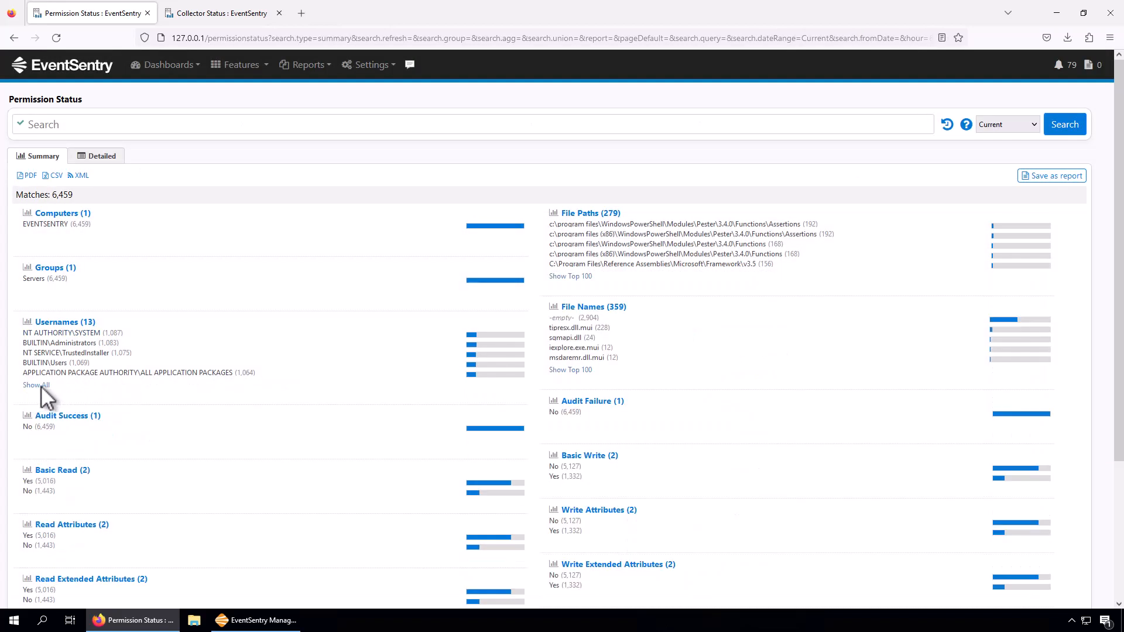
click(41, 385)
click(75, 364)
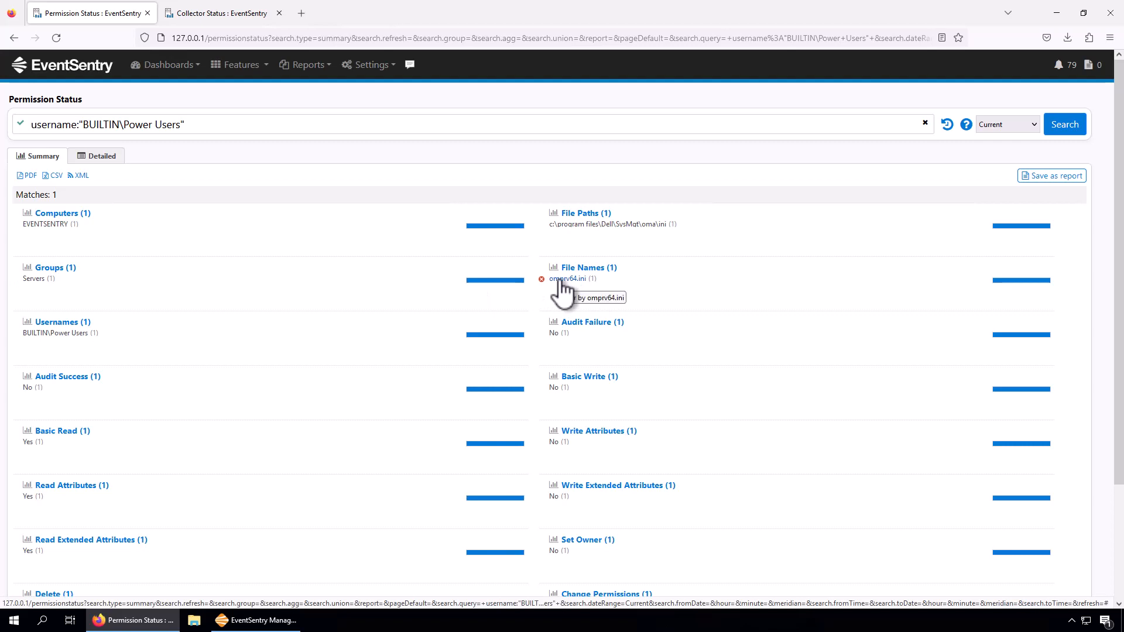
Show the detailed Power Users results and examine the user and group permissions on omprv64.ini.
click(85, 155)
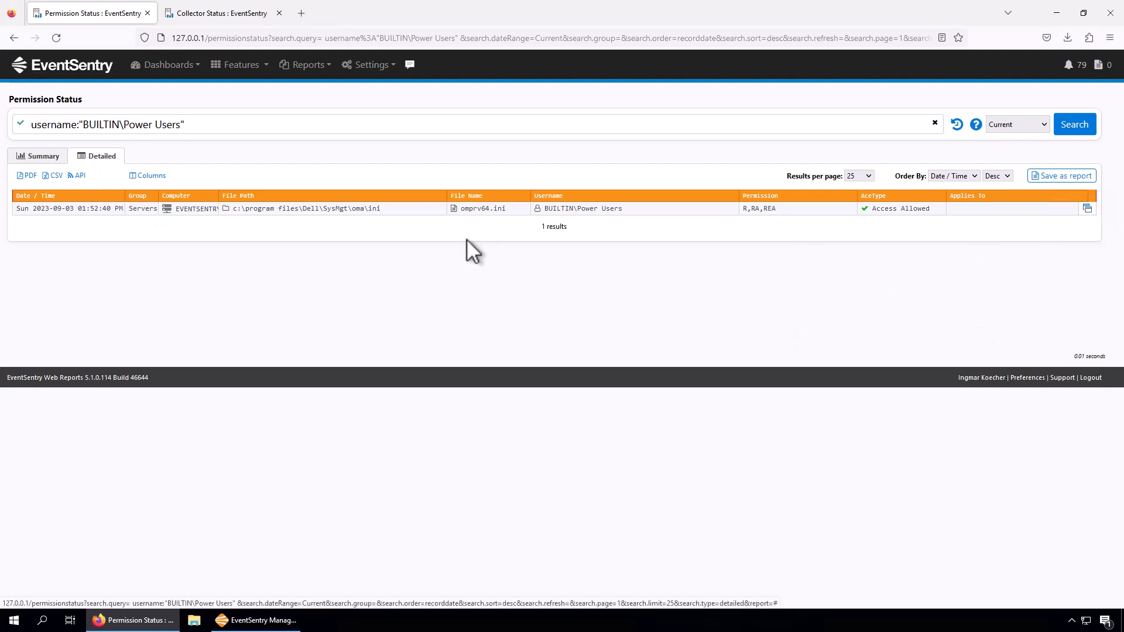
click(485, 210)
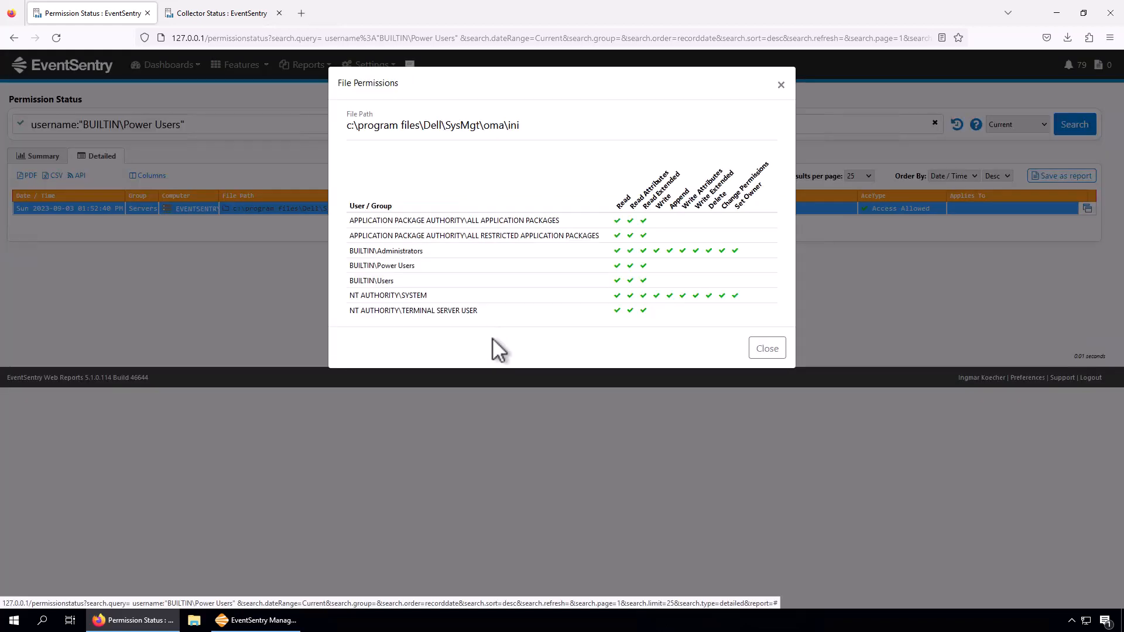
click(766, 350)
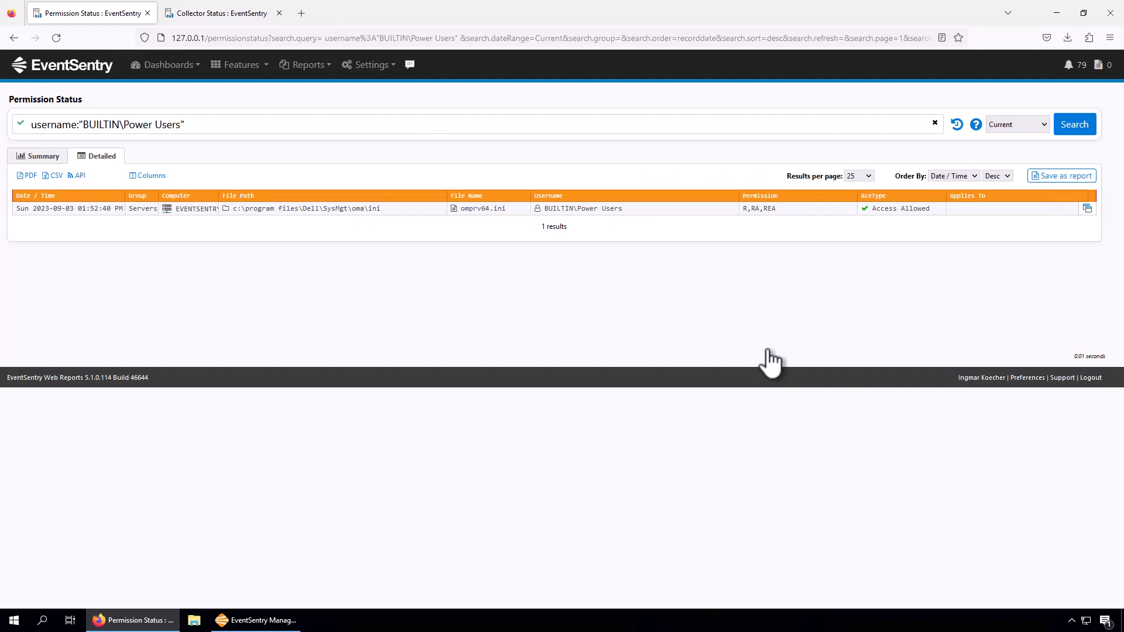